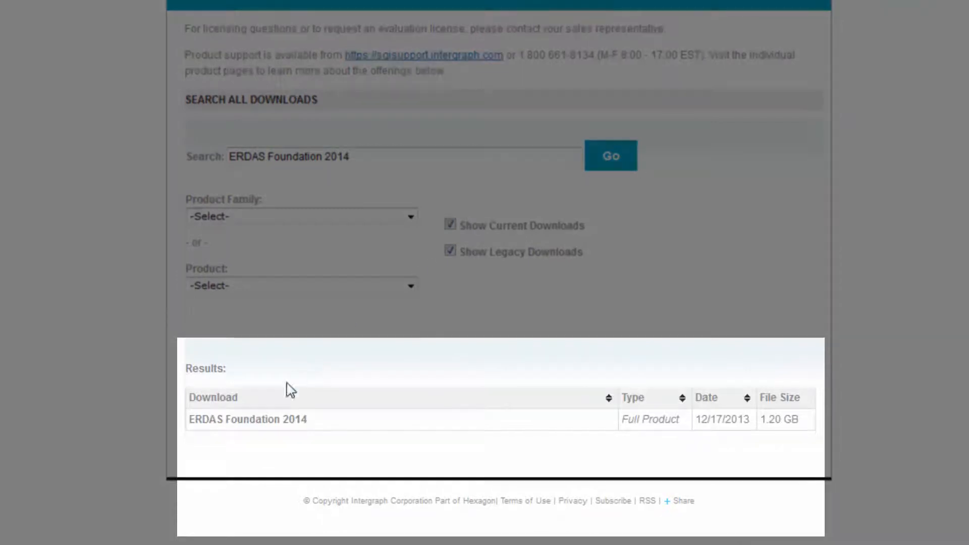
# - Open the ERDAS Foundation 2014 search result and start its download
pyautogui.click(261, 422)
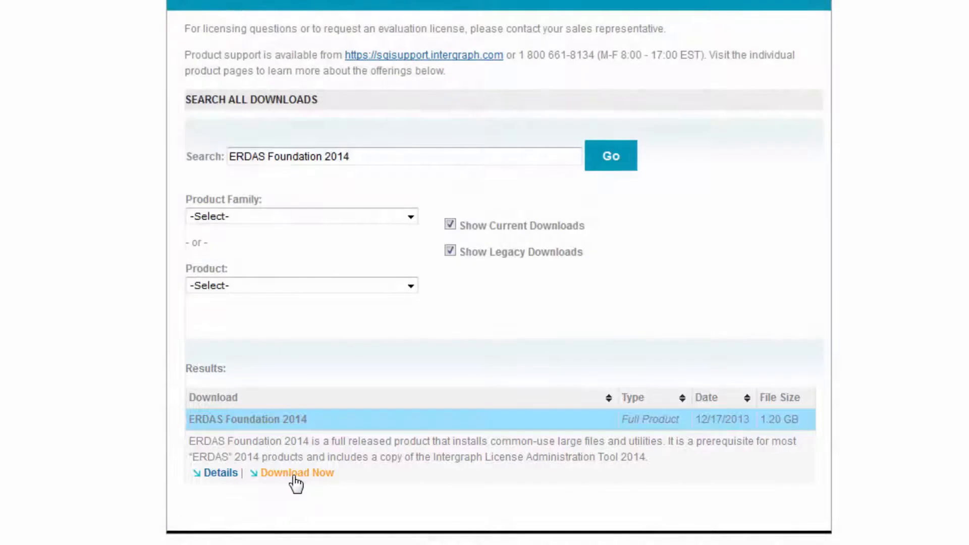
pyautogui.click(295, 474)
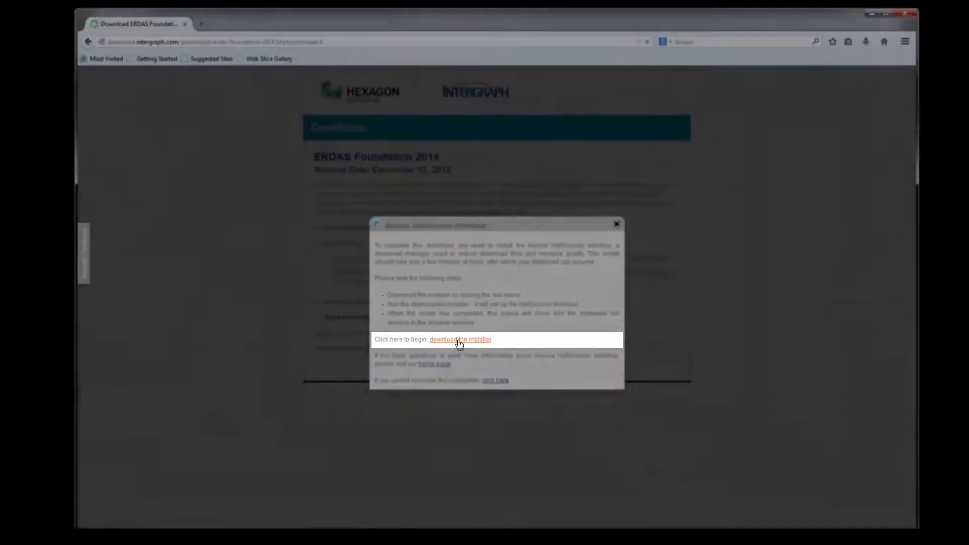
# - Download and run the Akamai NetSession installer, accepting its license agreement to install it
pyautogui.click(459, 342)
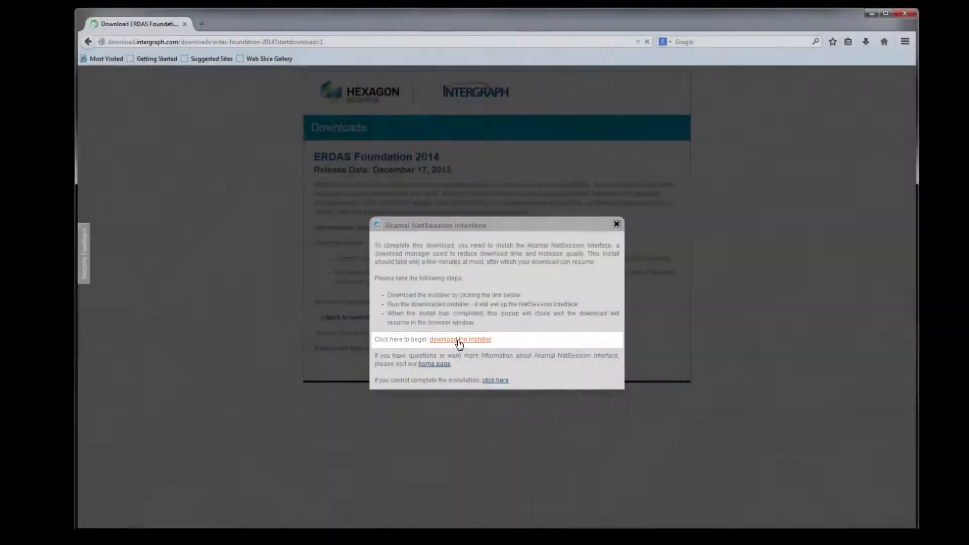
pyautogui.click(535, 311)
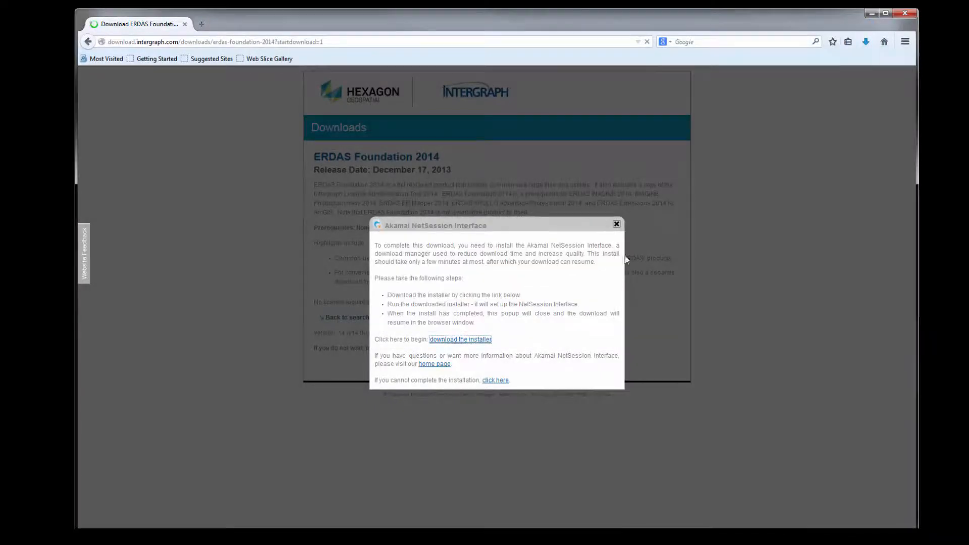
pyautogui.click(866, 42)
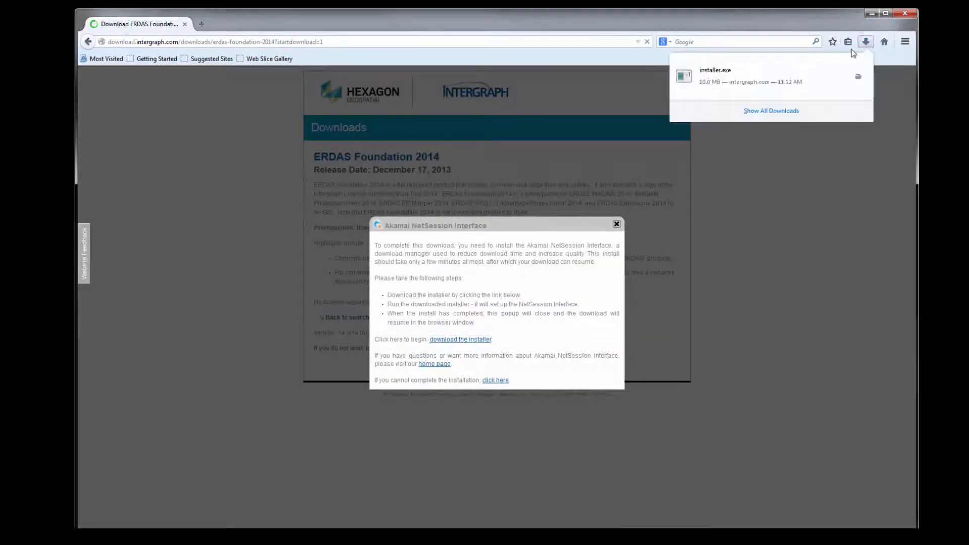
pyautogui.click(715, 75)
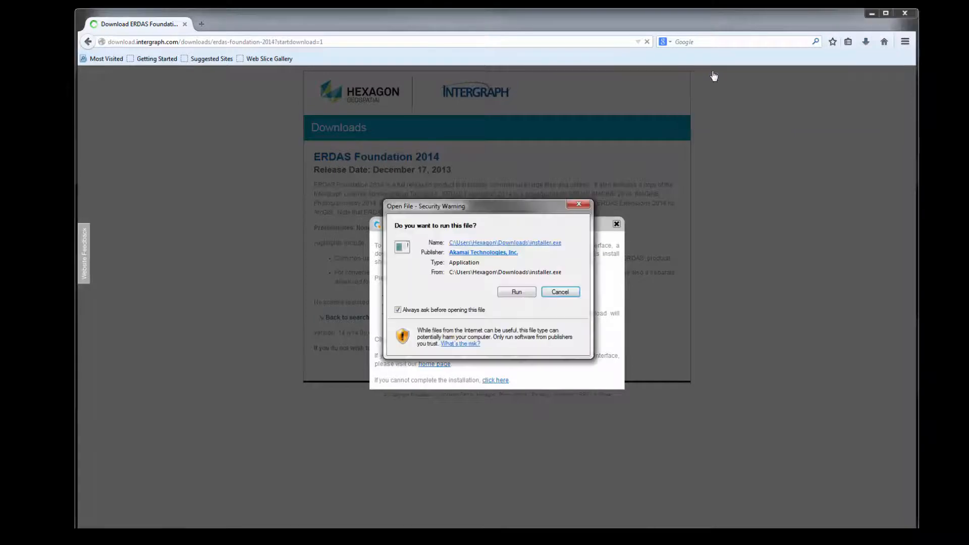
pyautogui.click(517, 293)
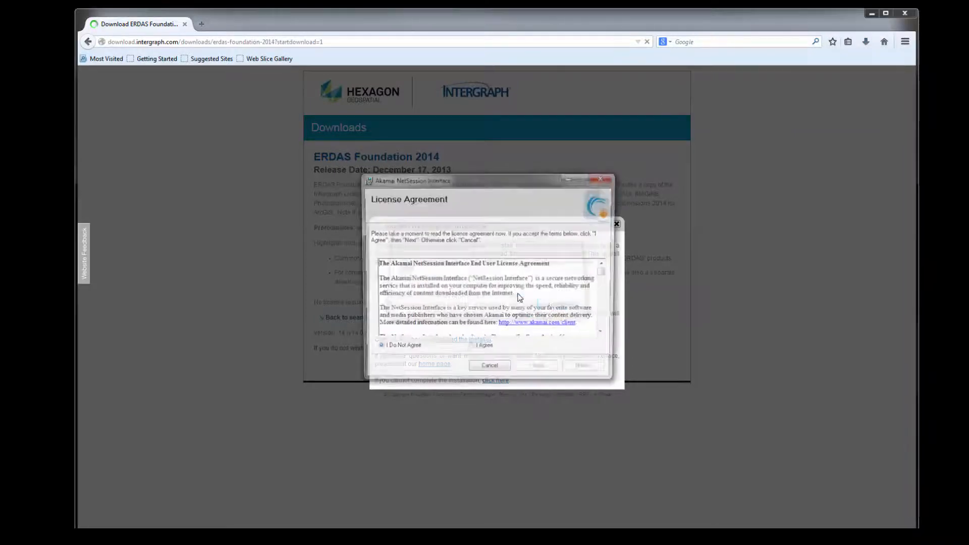
pyautogui.click(471, 351)
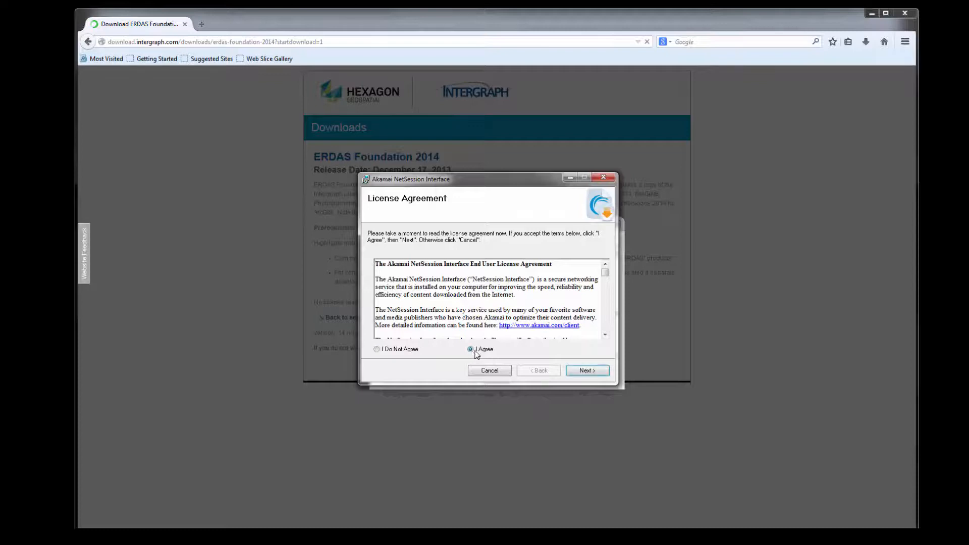
pyautogui.click(587, 371)
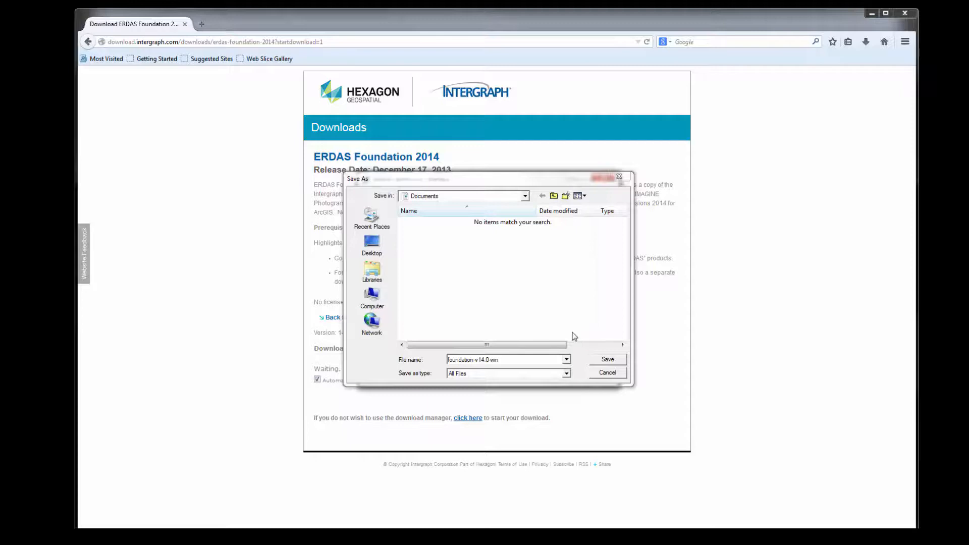
# - Save the download as foundation-v14.0-win in Documents and turn off automatic opening when complete
pyautogui.click(608, 360)
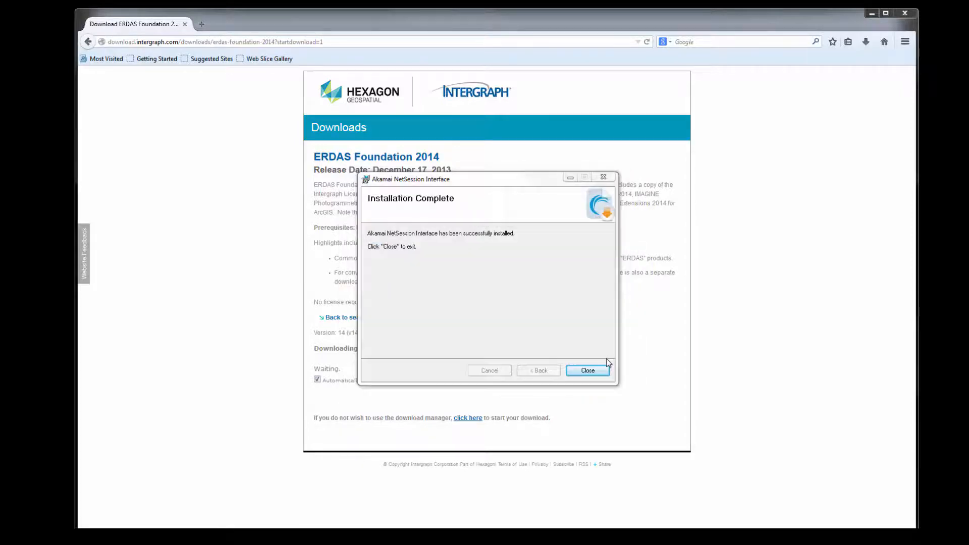
pyautogui.click(588, 368)
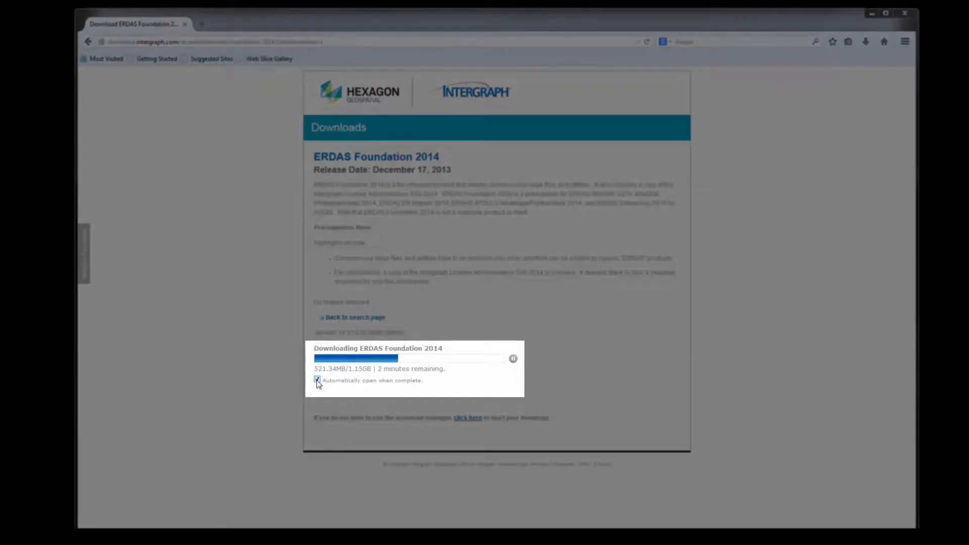
pyautogui.click(317, 380)
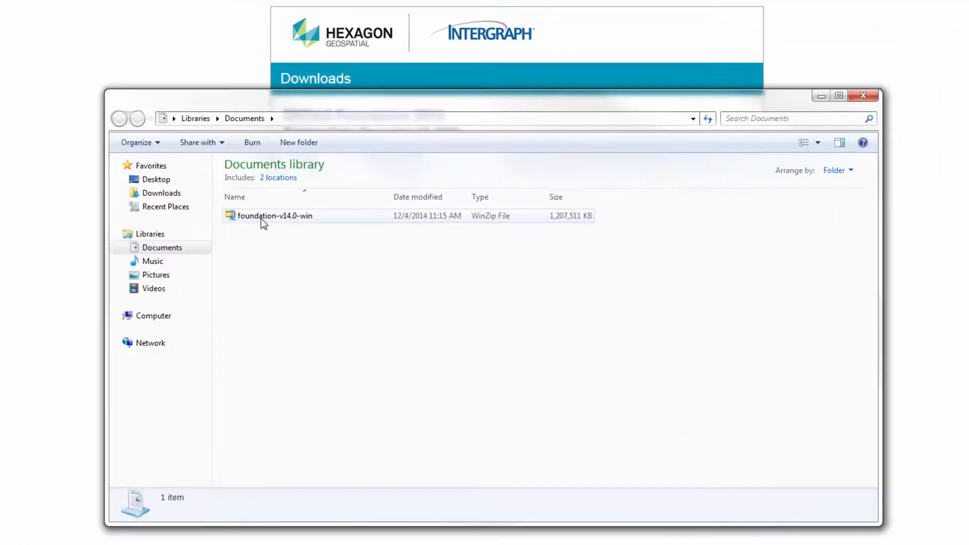
# - Extract the foundation-v14.0-win archive with 7-Zip into a folder of the same name
pyautogui.click(265, 220)
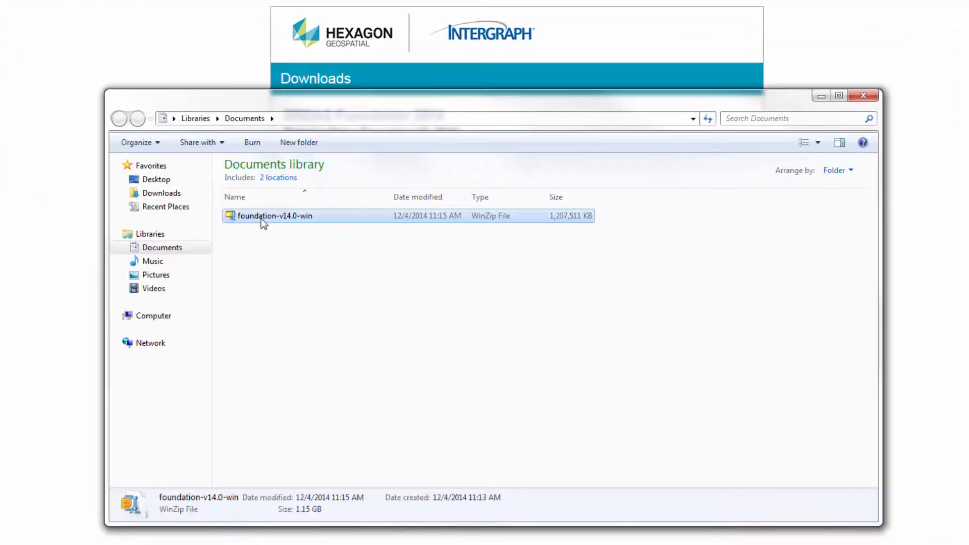
pyautogui.rightClick(262, 219)
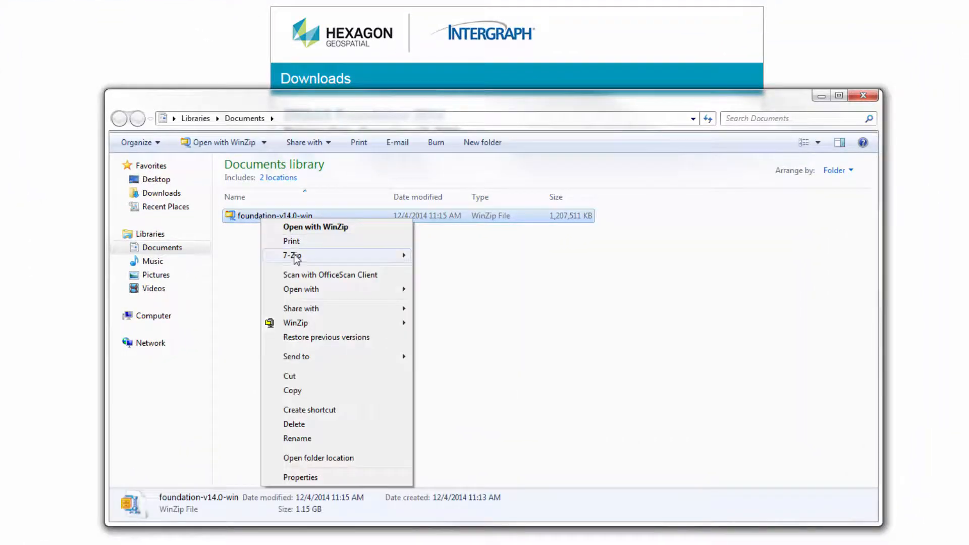
pyautogui.moveTo(296, 259)
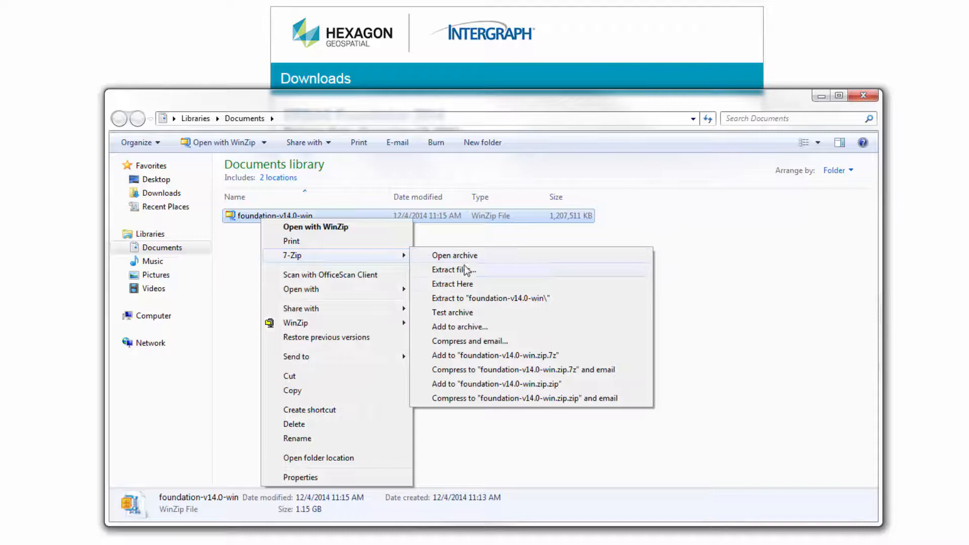
pyautogui.click(462, 299)
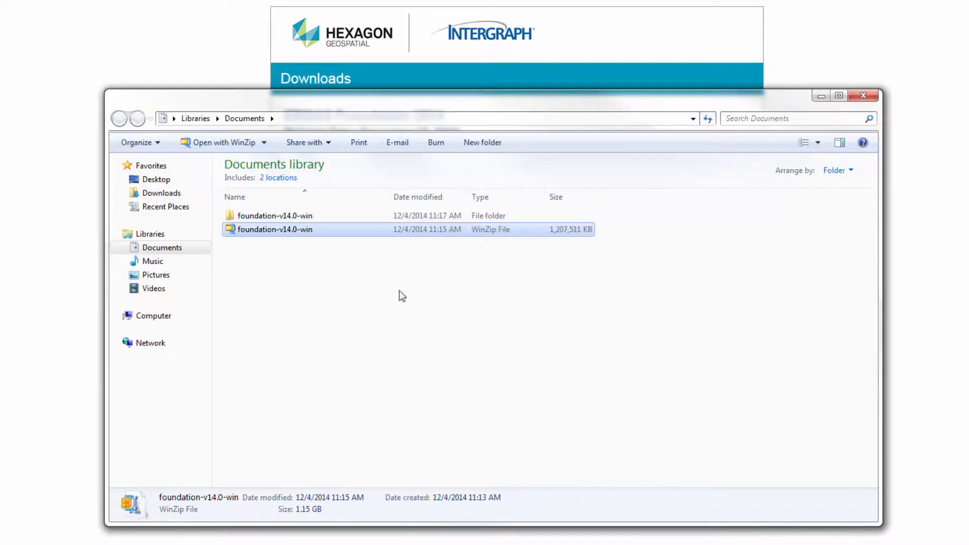
# - Open the extracted foundation-v14.0-win folder and launch the Setup application
pyautogui.doubleClick(271, 216)
pyautogui.scroll(-4, 322, 353)
pyautogui.click(251, 454)
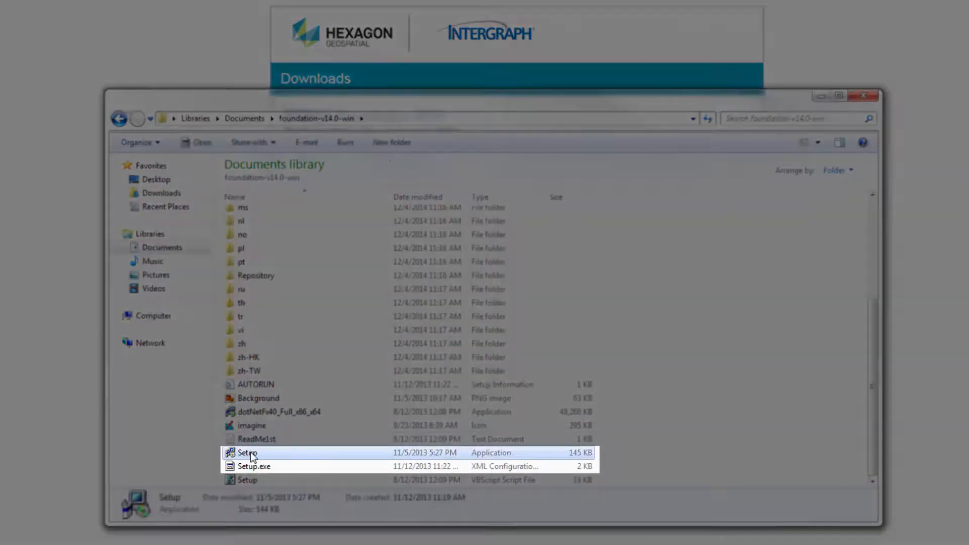
pyautogui.doubleClick(251, 454)
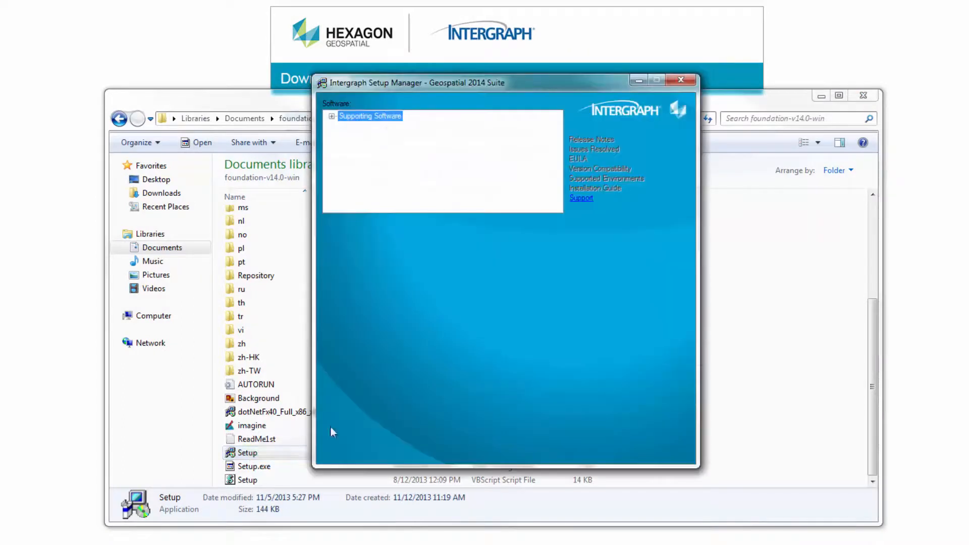
# - Start installing ERDAS Foundation 2014 under Supporting Software, including the required Intergraph Licensing component
pyautogui.click(332, 117)
pyautogui.click(353, 126)
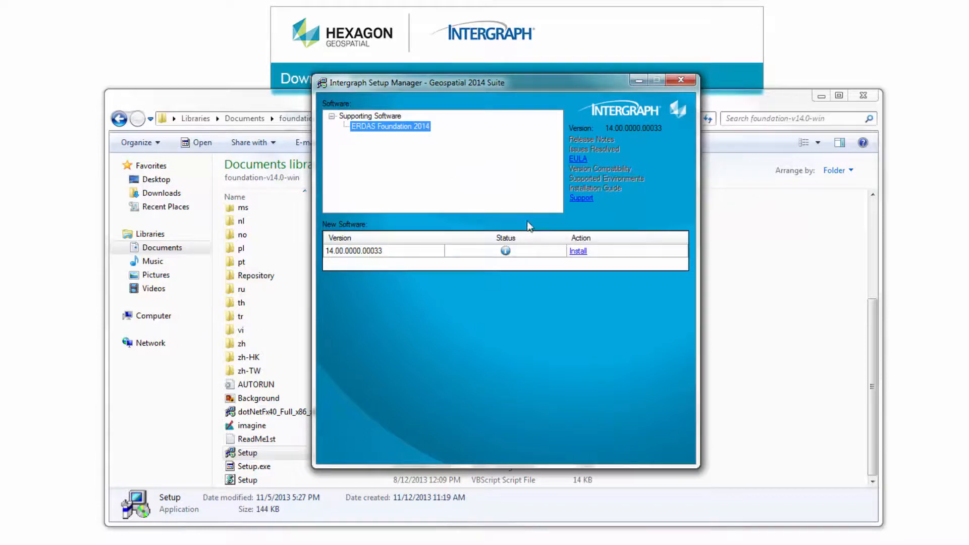
pyautogui.click(578, 250)
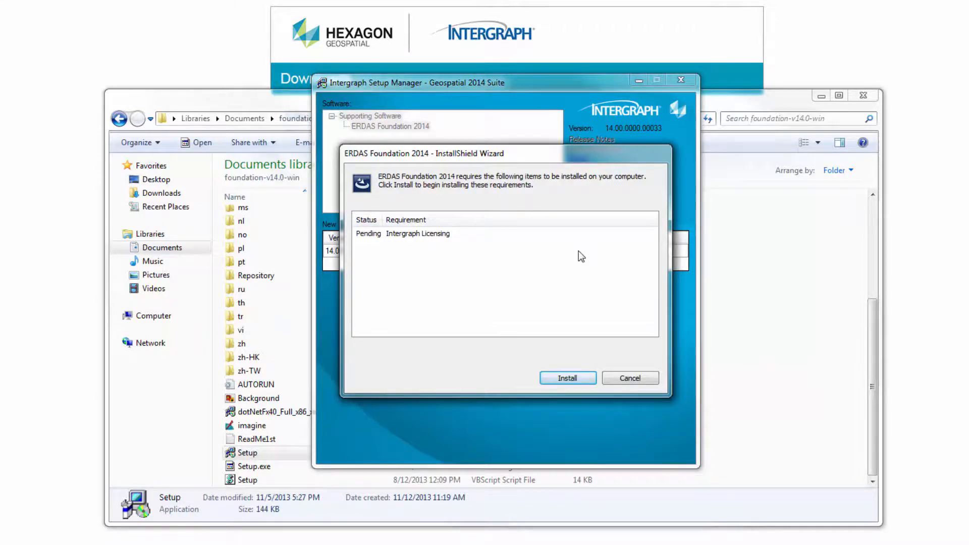
pyautogui.click(567, 378)
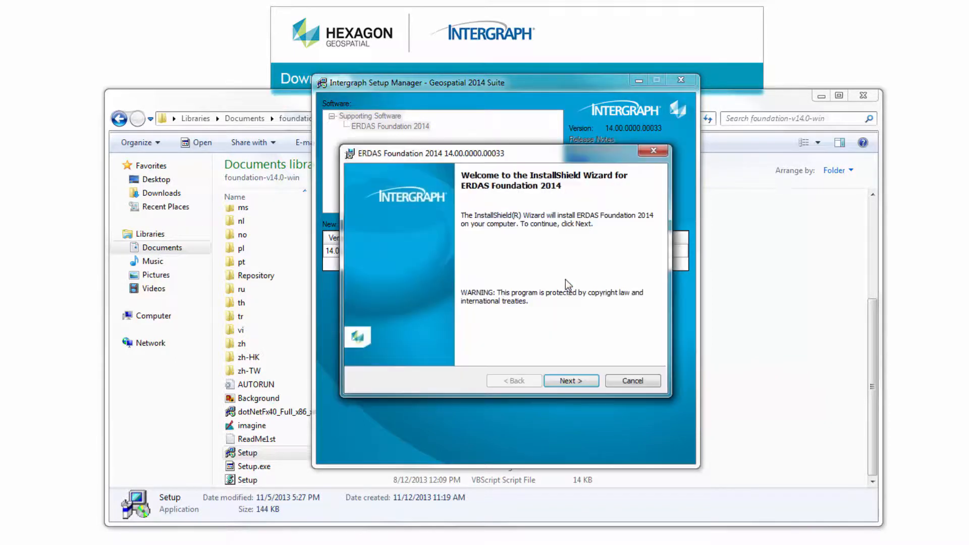
# - Complete the ERDAS Foundation 2014 installation wizard, accepting the license agreement, then close the setup and folder windows
pyautogui.click(578, 382)
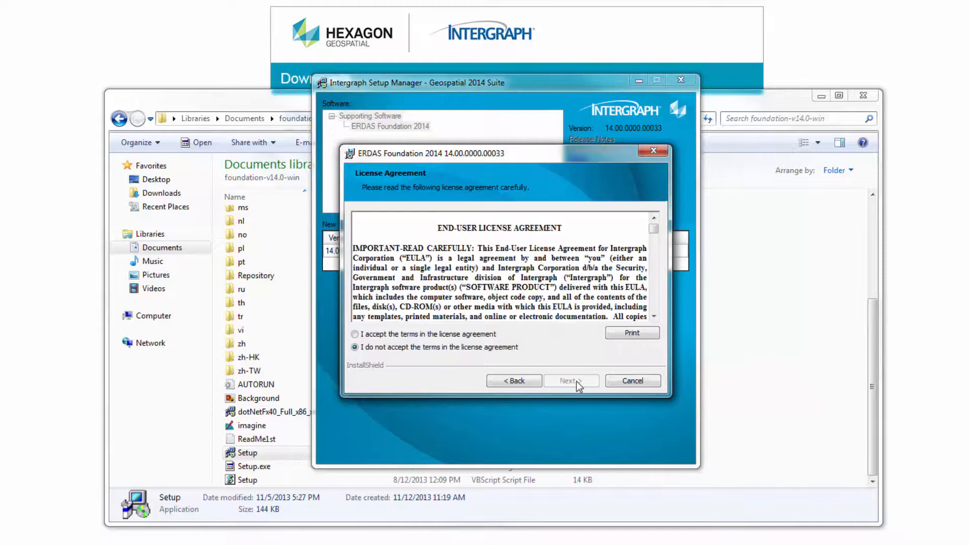
pyautogui.click(355, 334)
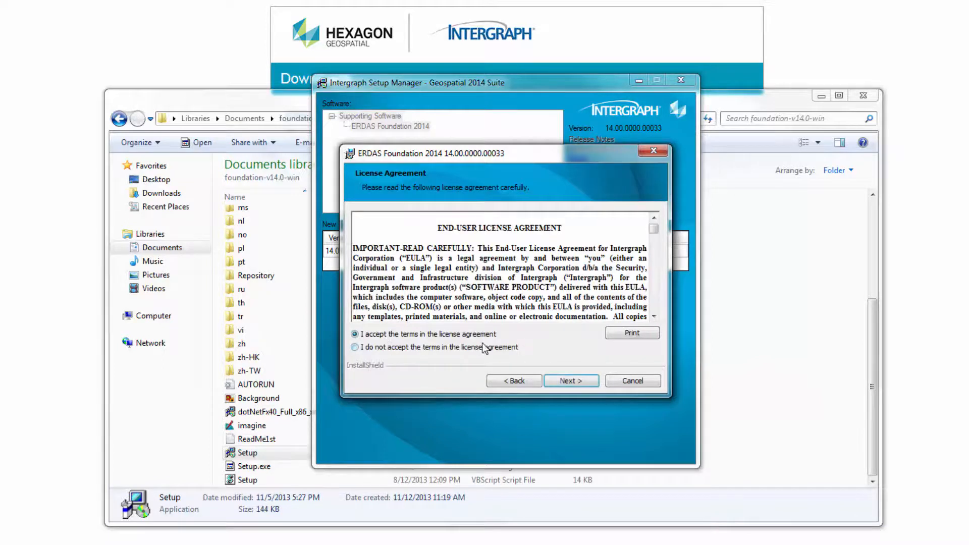
pyautogui.click(577, 381)
pyautogui.click(577, 382)
pyautogui.click(576, 383)
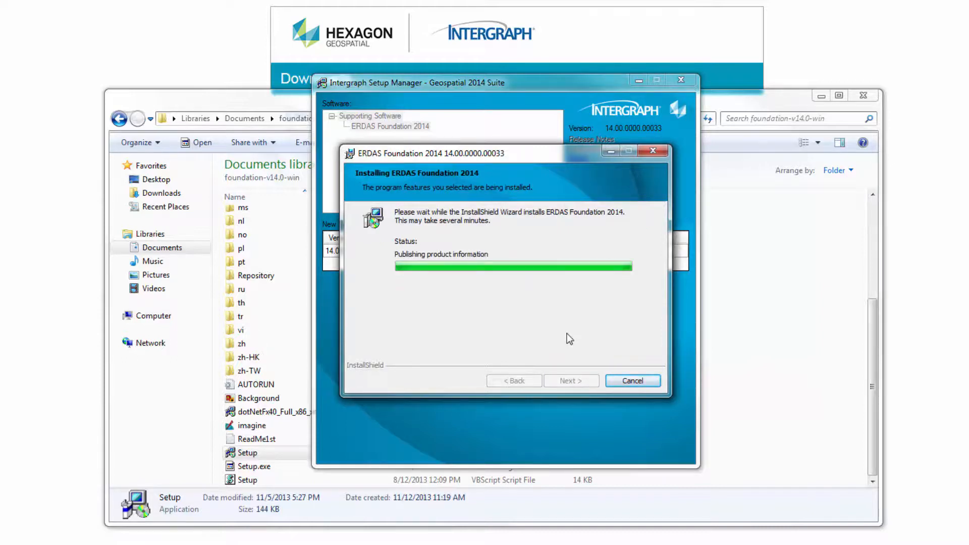
pyautogui.click(567, 380)
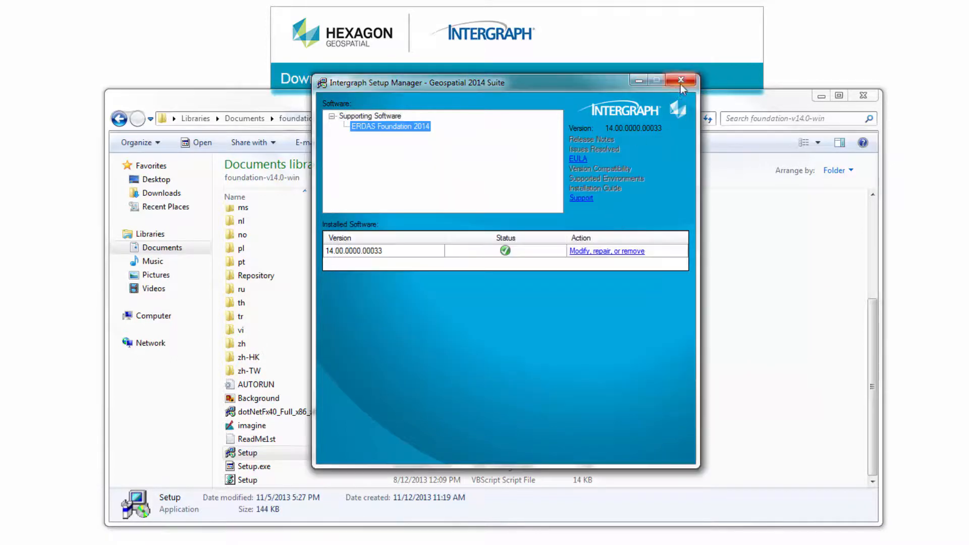
pyautogui.click(681, 81)
pyautogui.click(862, 96)
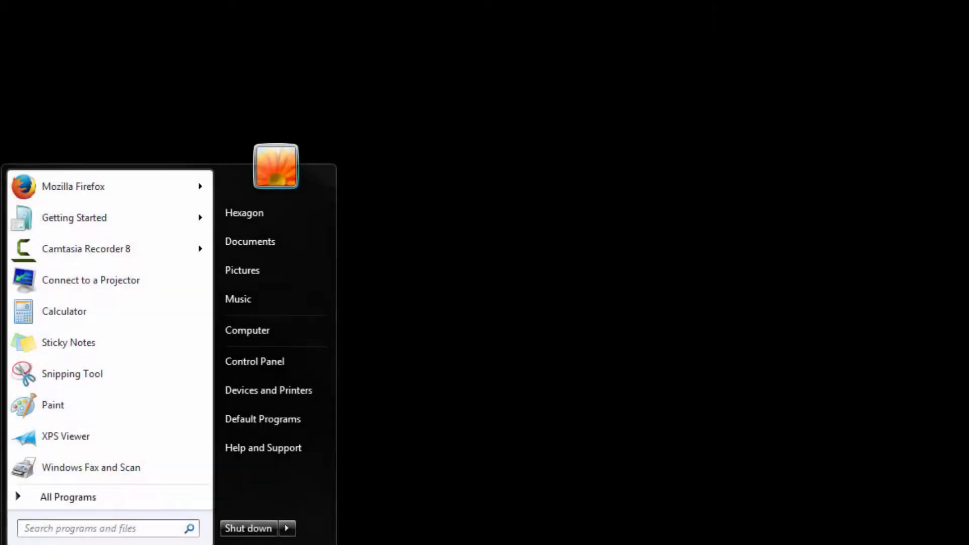
# - Open Intergraph License Host ID from the Intergraph Licensing 11.11.1 program group
pyautogui.click(81, 499)
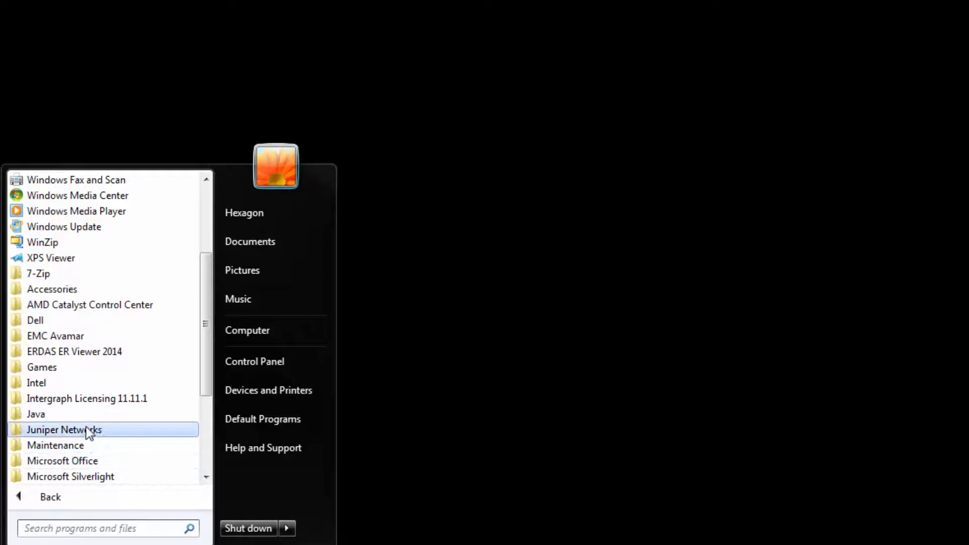
pyautogui.click(92, 402)
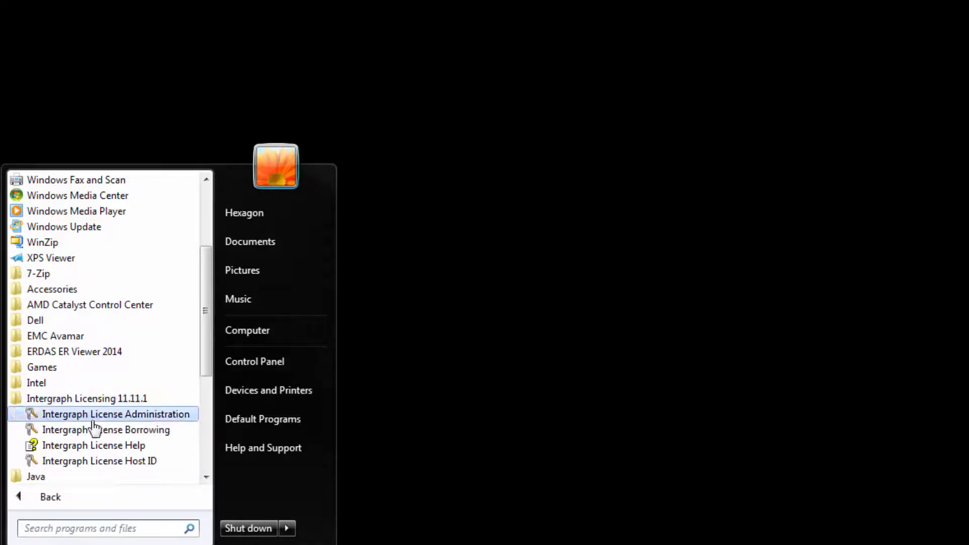
pyautogui.click(95, 462)
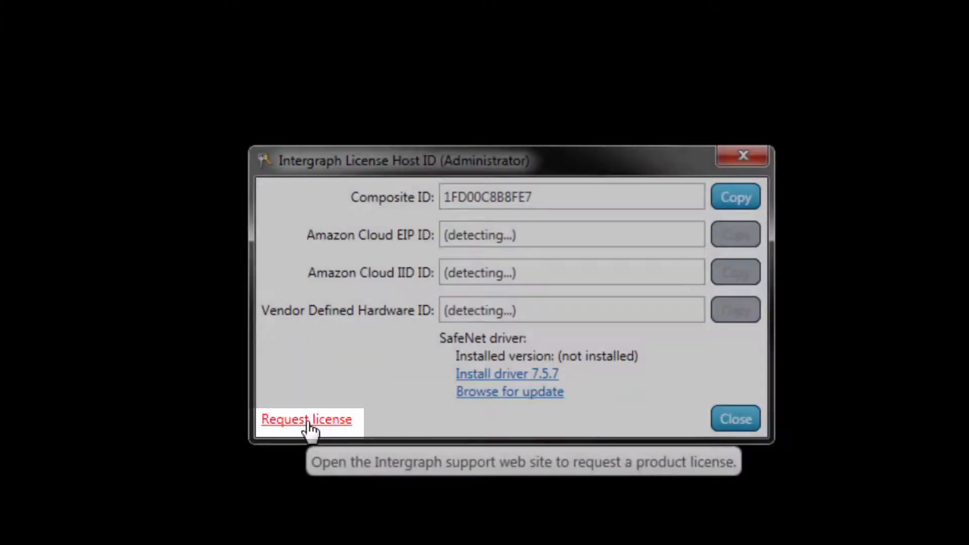
# - Open the license request website and enter the License Authentication Code
pyautogui.click(307, 422)
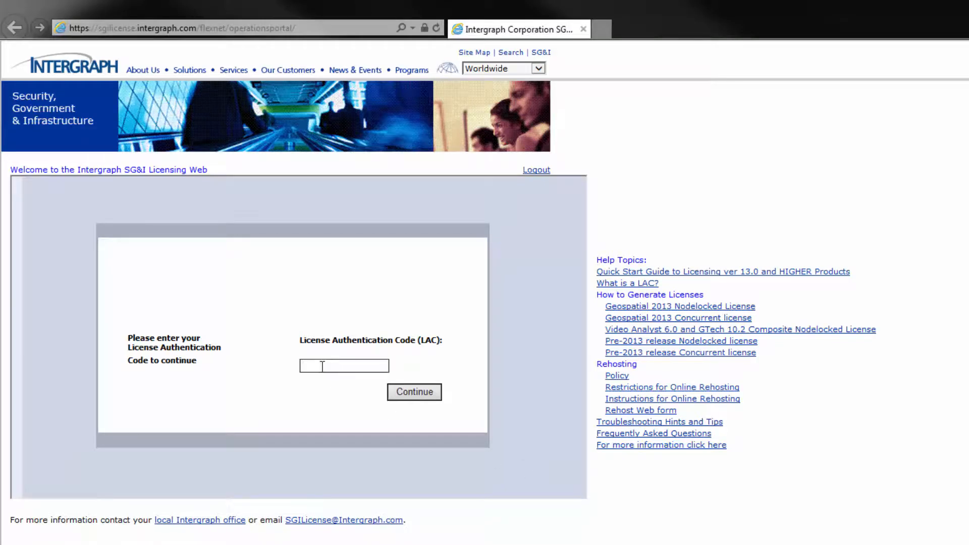
pyautogui.write('2014-')
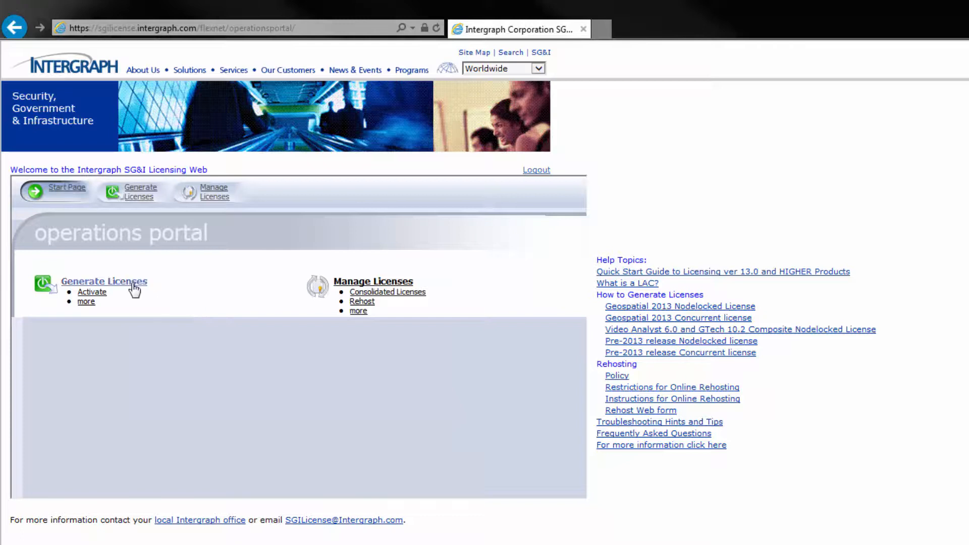
# - Start generating a license for the nodelocked IMAGINE ALL NL - 14 line item, leaving the ship-to email empty
pyautogui.click(130, 283)
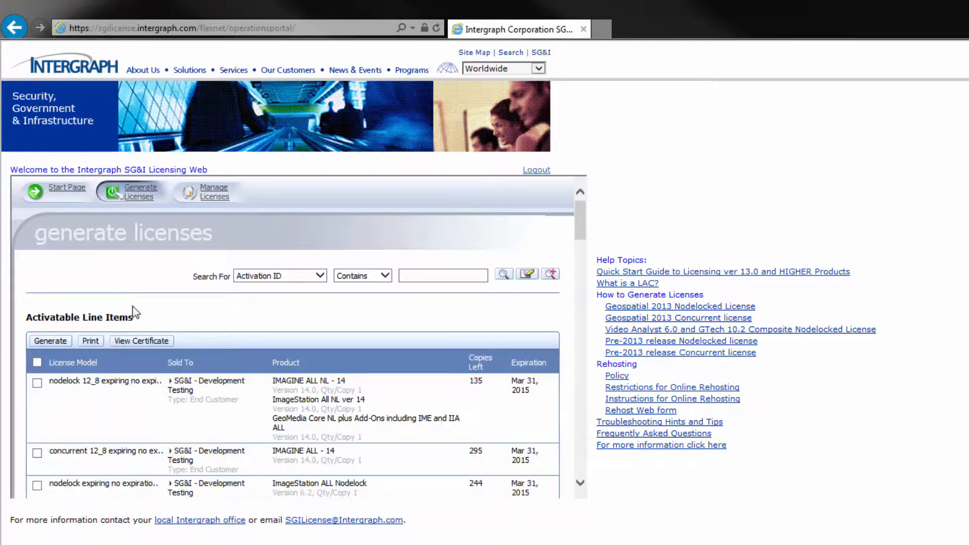
pyautogui.click(36, 383)
pyautogui.click(46, 341)
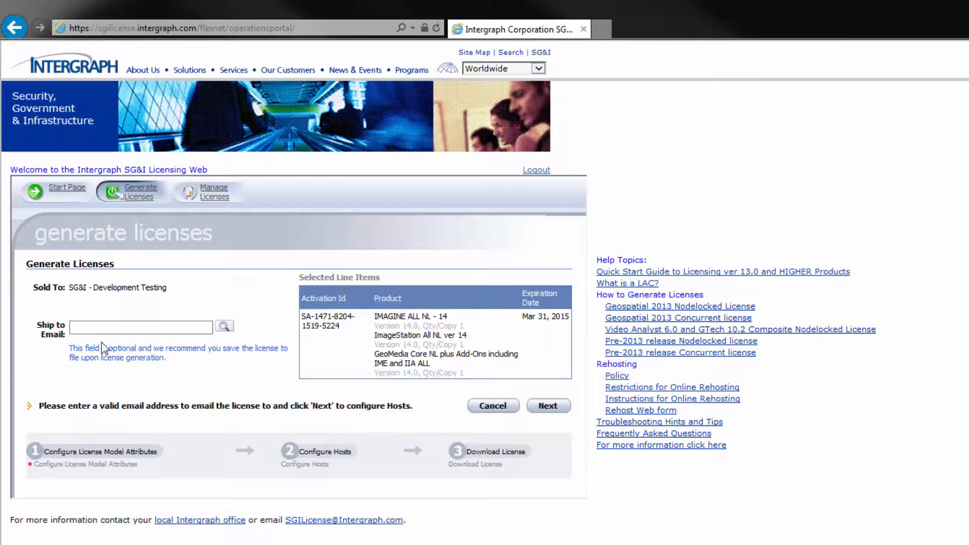
pyautogui.click(550, 409)
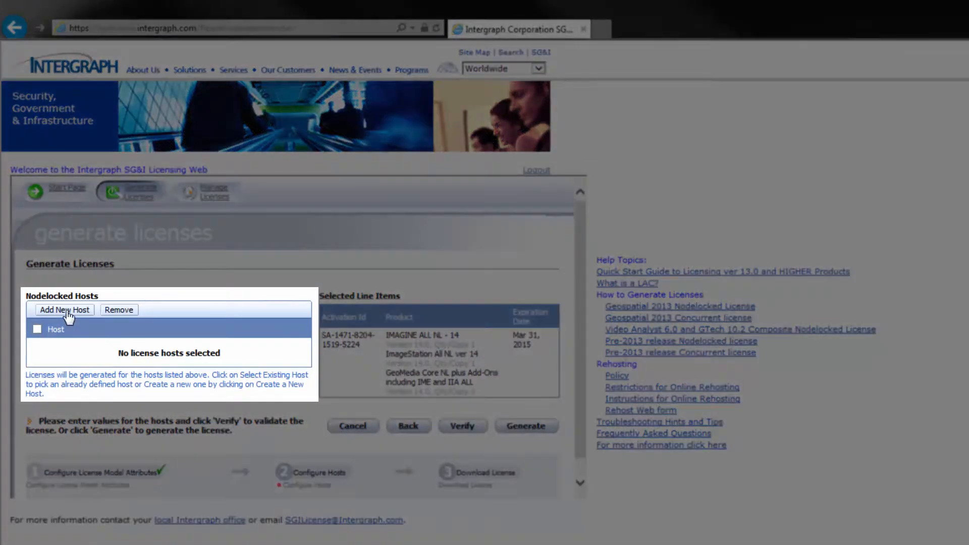
# - Add a new nodelocked host with the COMPOSITE identifier type
pyautogui.click(67, 311)
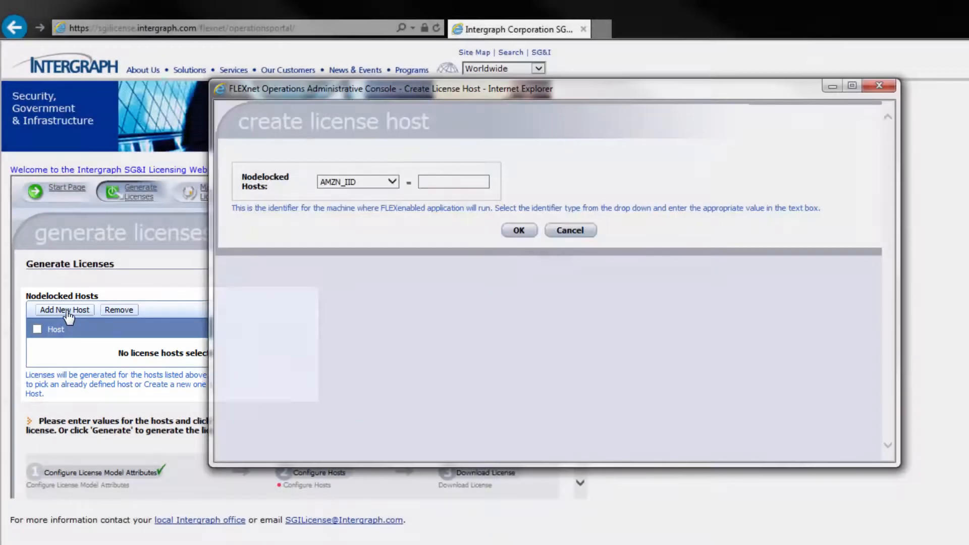
pyautogui.click(390, 182)
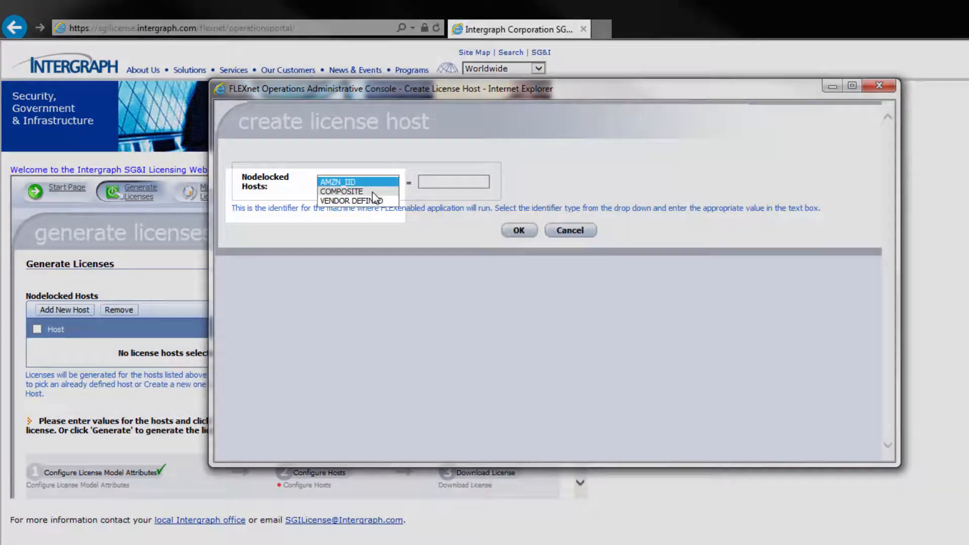
pyautogui.click(373, 192)
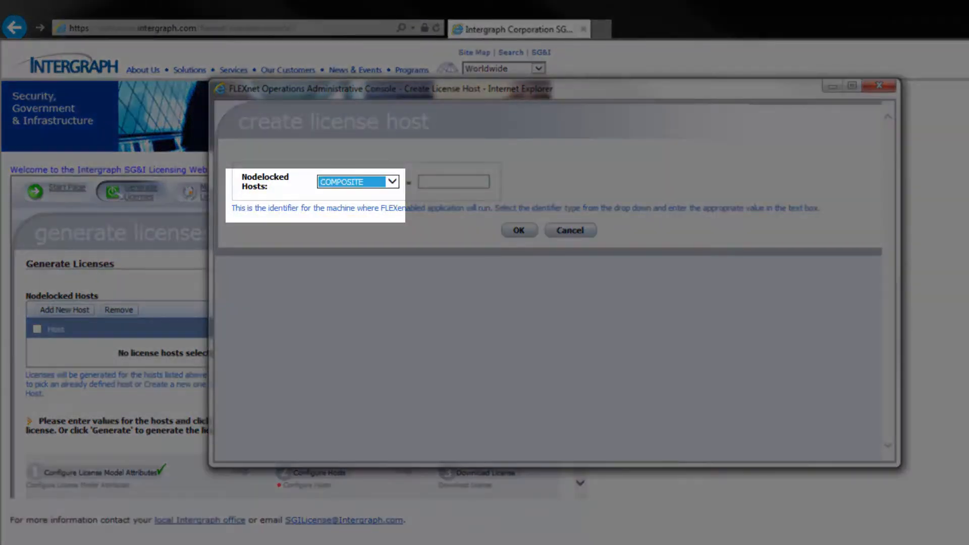
# - Copy the Composite ID from the Intergraph License Host ID window and close that window
pyautogui.hotkey('alt', 'Tab')
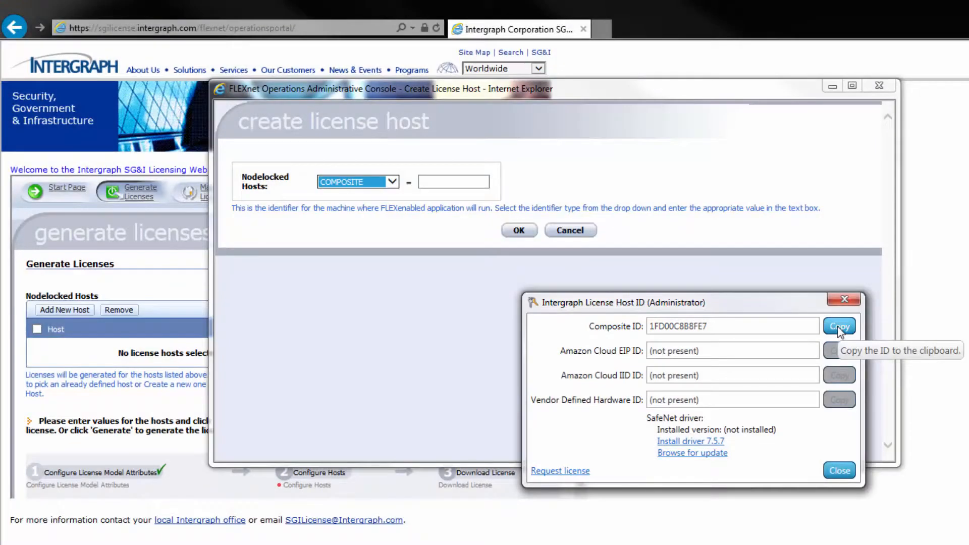
pyautogui.click(839, 329)
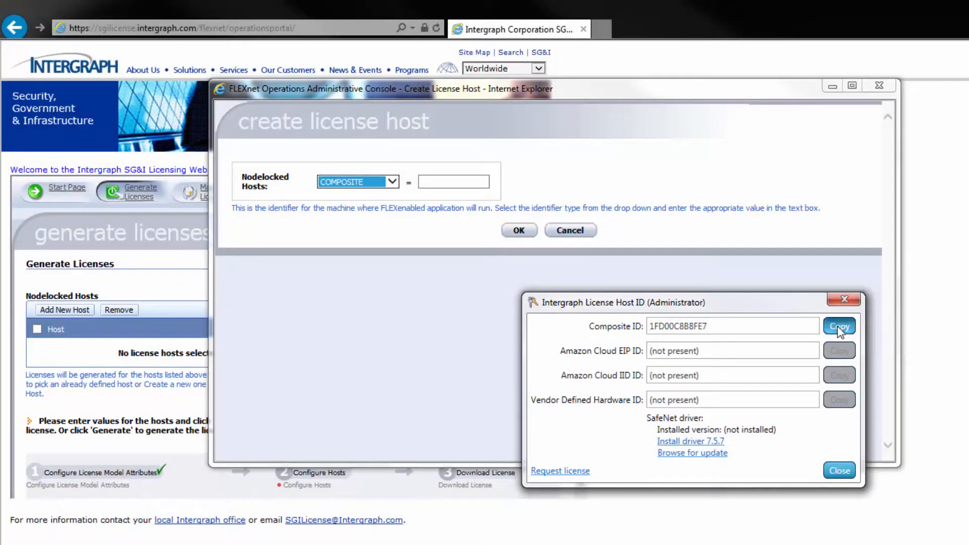
pyautogui.click(838, 471)
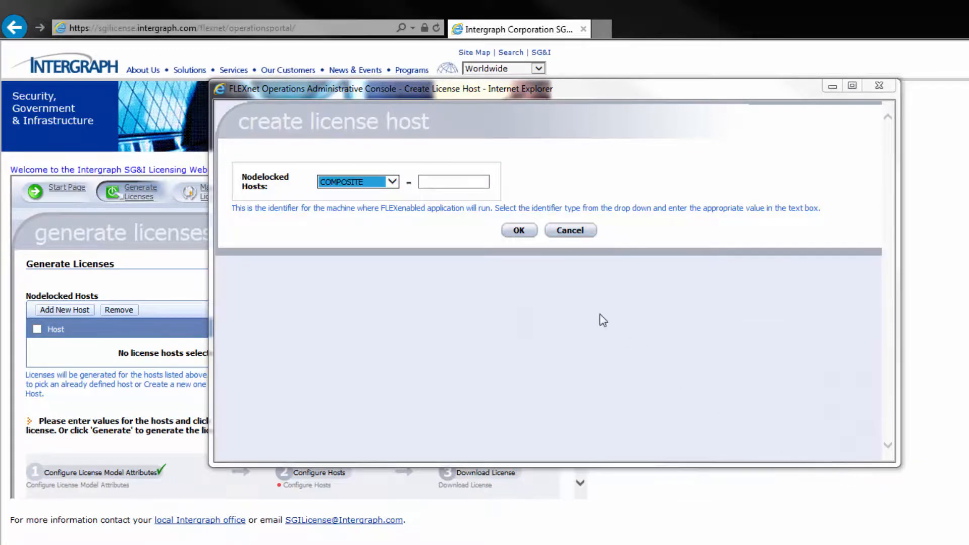
# - Paste the copied Composite ID into the host value field and confirm the new license host
pyautogui.click(435, 182)
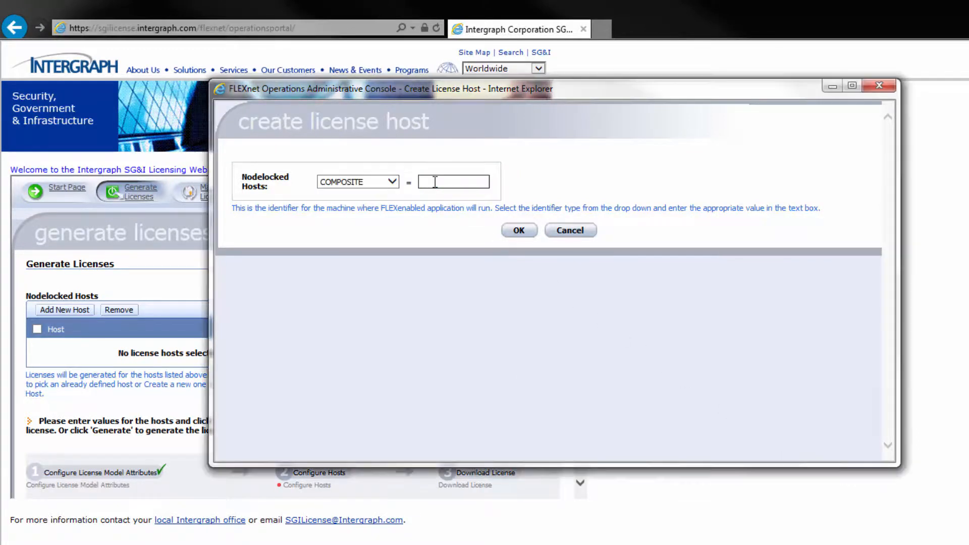
pyautogui.rightClick(435, 182)
pyautogui.click(462, 245)
pyautogui.click(519, 230)
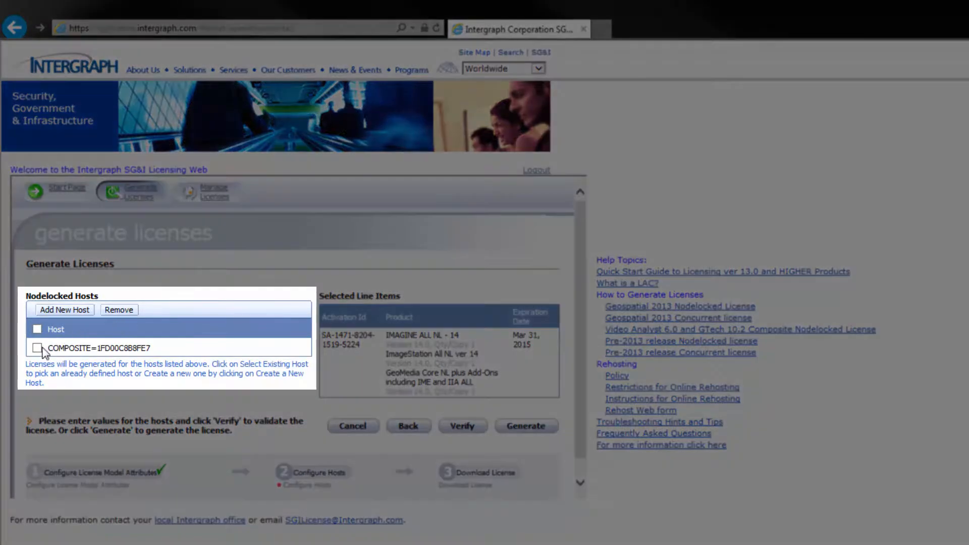
# - Select the new COMPOSITE host and generate the license for it
pyautogui.click(37, 347)
pyautogui.click(526, 425)
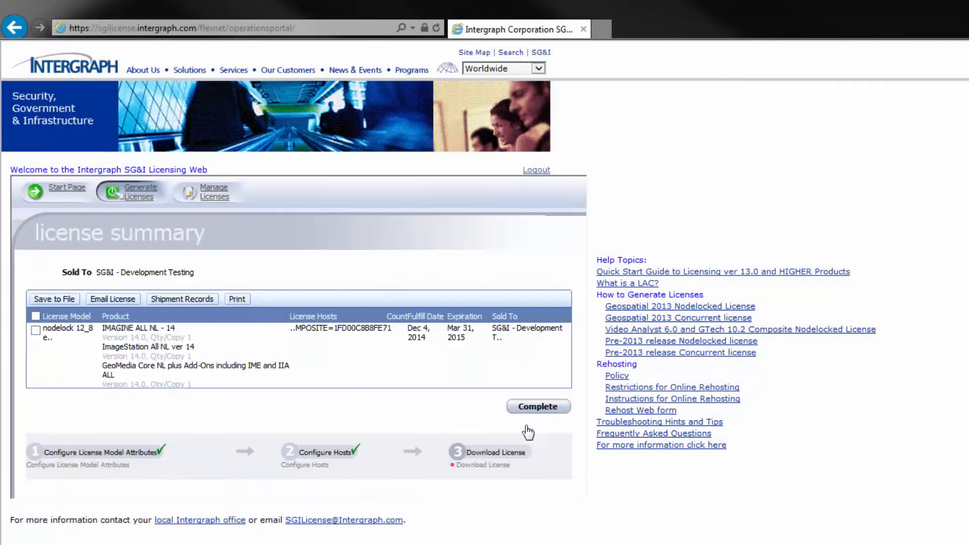
# - Select the generated nodelock license, complete the license summary, and log out of the licensing portal
pyautogui.click(35, 330)
pyautogui.click(538, 407)
pyautogui.click(537, 171)
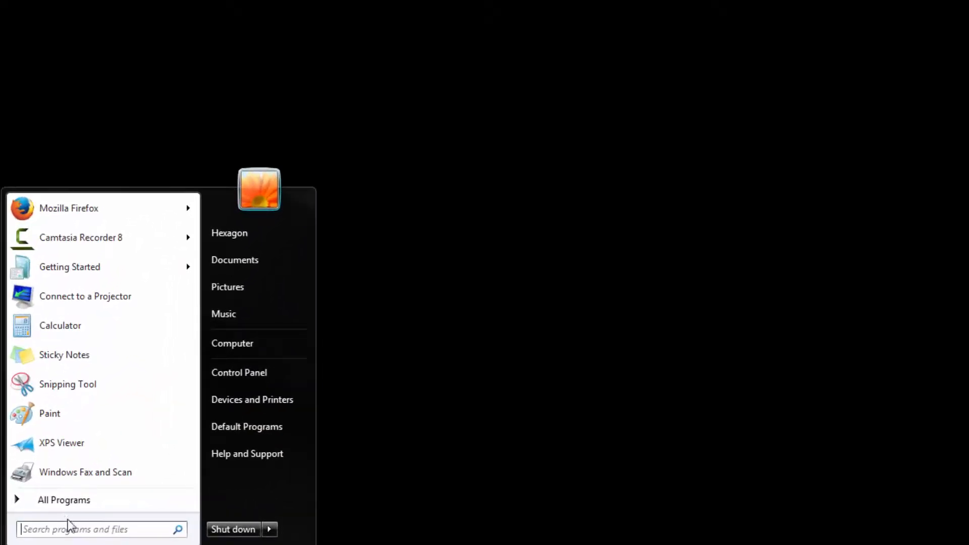
# - Open Intergraph License Administration from the Intergraph Licensing 11.11.1 program group
pyautogui.click(77, 501)
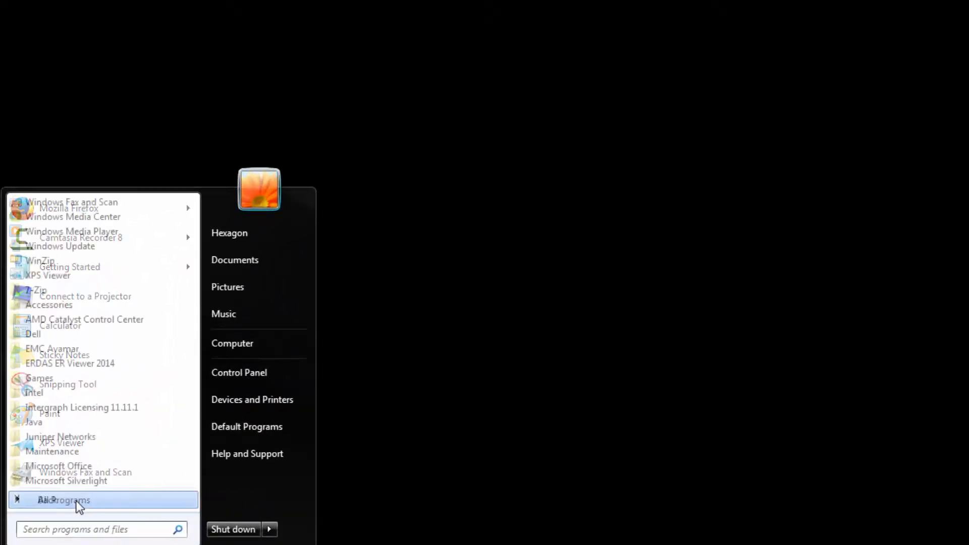
pyautogui.click(86, 410)
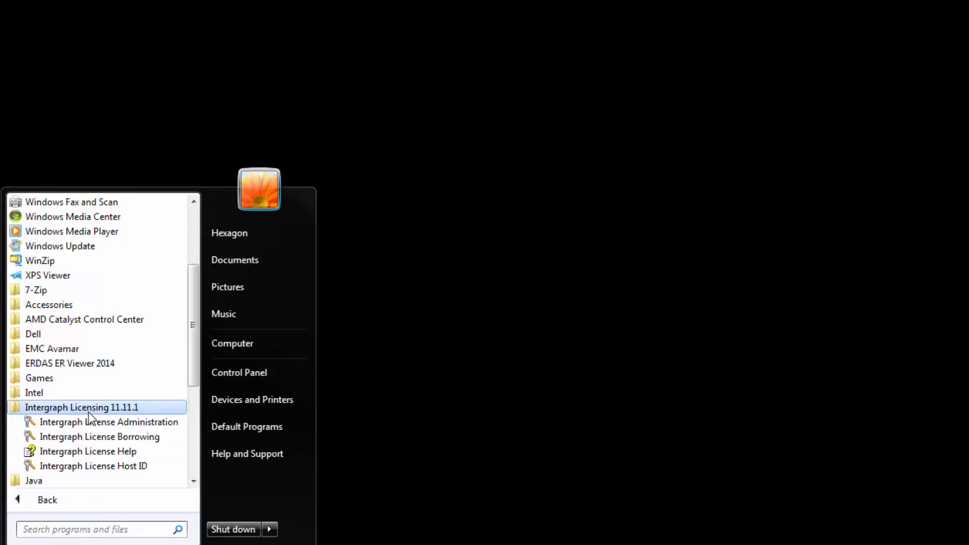
pyautogui.click(89, 422)
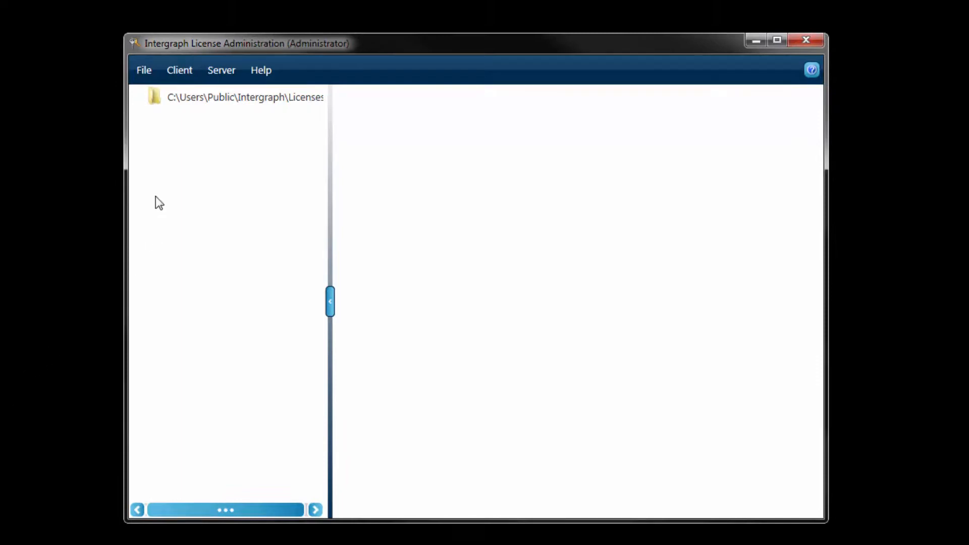
# - Import the INGR.lic license file from the Downloads folder
pyautogui.click(151, 68)
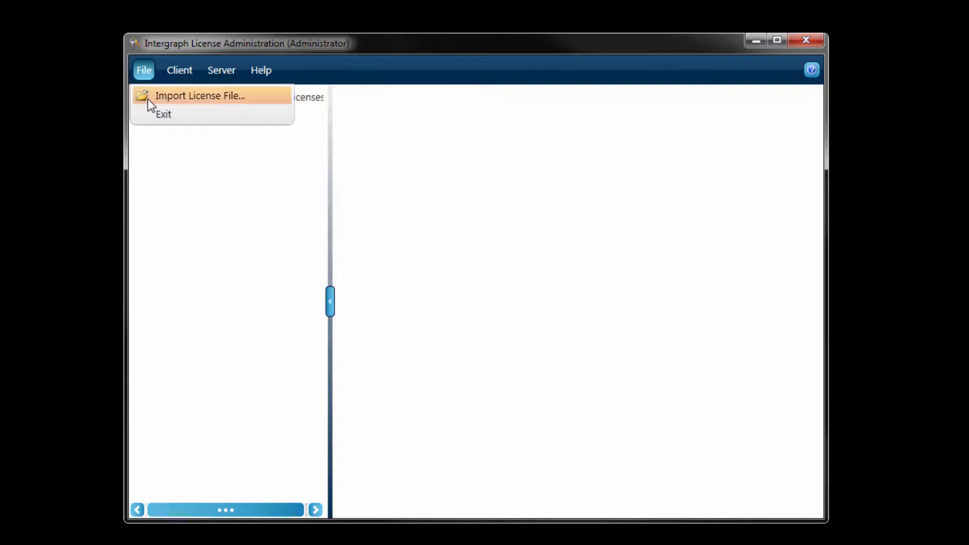
pyautogui.click(153, 98)
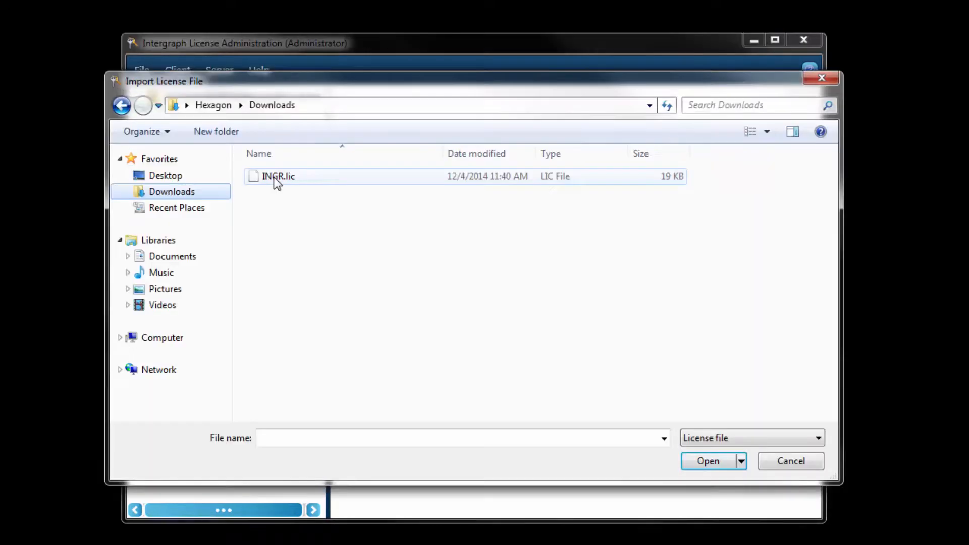
pyautogui.click(274, 177)
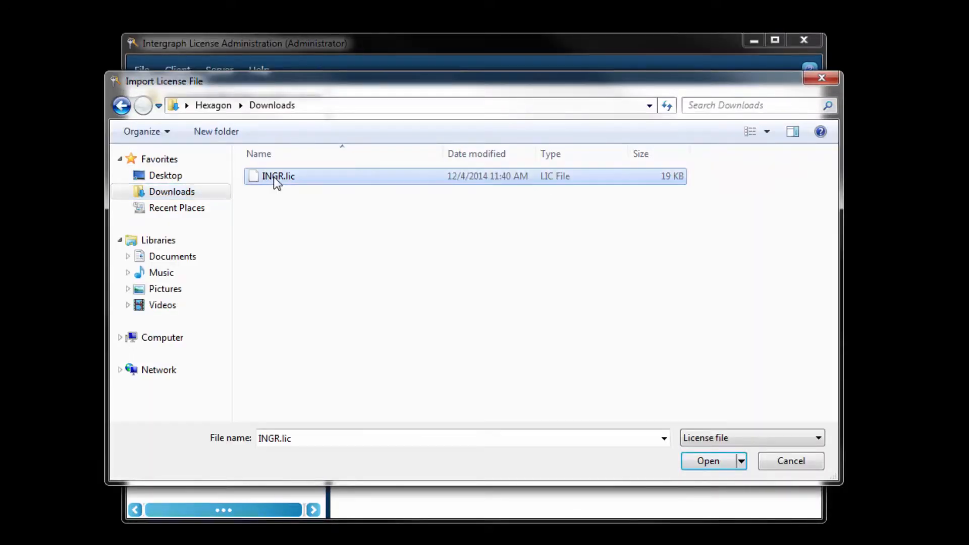
pyautogui.click(715, 463)
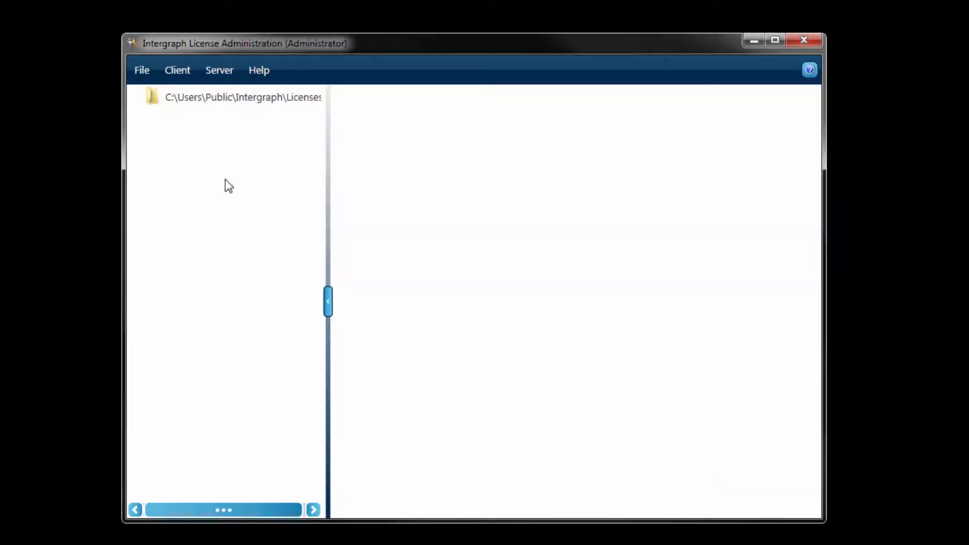